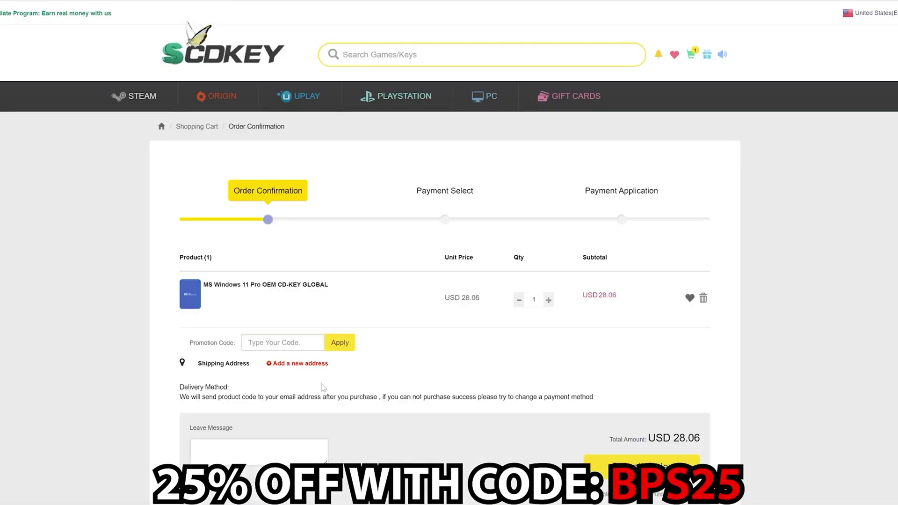
- Enter the promotion code and apply its discount to the Windows 11 Pro order
{"action": "left_click", "coordinate": [246, 343]}
{"action": "type", "text": "BPS25"}
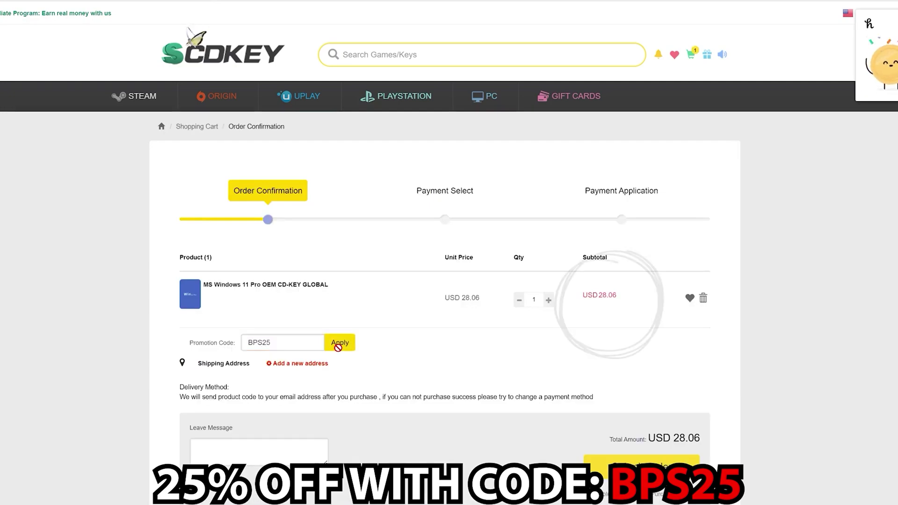
{"action": "left_click", "coordinate": [339, 345]}
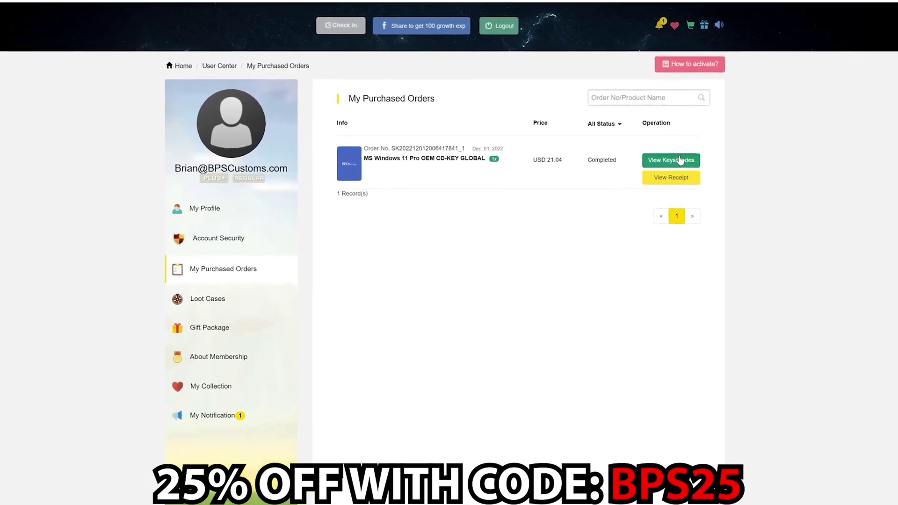
- Reveal the purchased Windows 11 Pro key and start changing the Windows product key
{"action": "left_click", "coordinate": [665, 157]}
{"action": "left_click", "coordinate": [474, 349]}
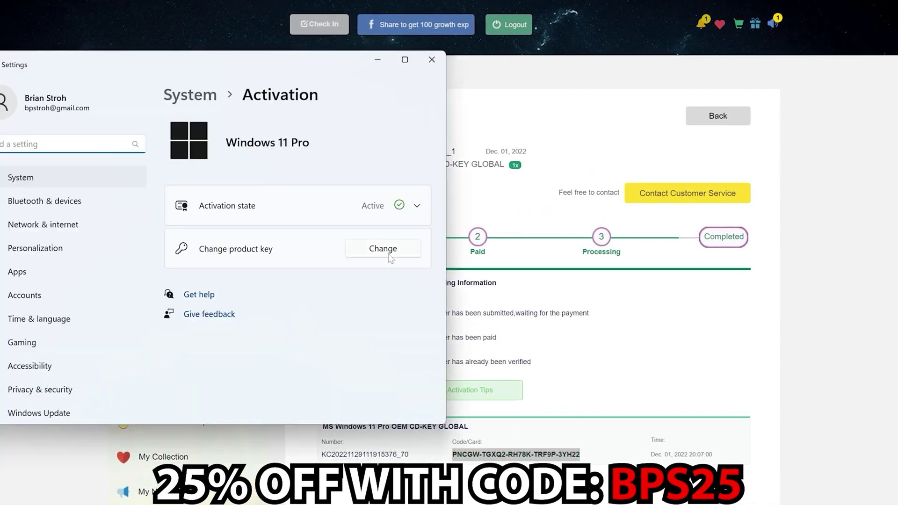
{"action": "left_click", "coordinate": [390, 255]}
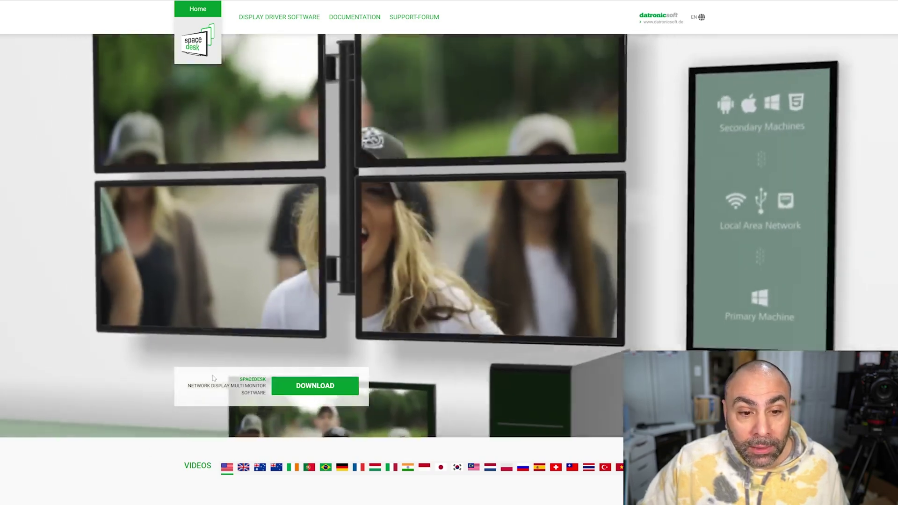
- Scroll the spacedesk download page down to the Windows 10/11 driver options
{"action": "scroll", "coordinate": [419, 377], "scroll_direction": "down", "scroll_amount": 1}
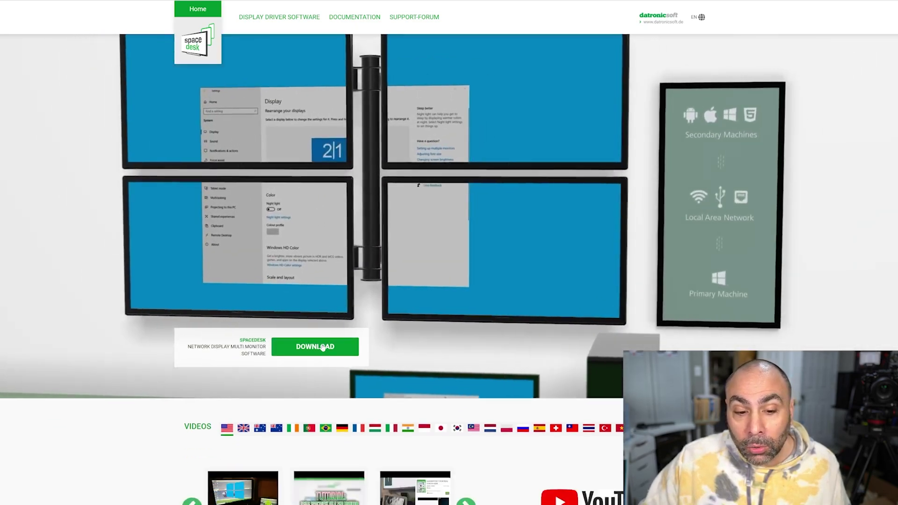
{"action": "scroll", "coordinate": [419, 376], "scroll_direction": "down", "scroll_amount": 10}
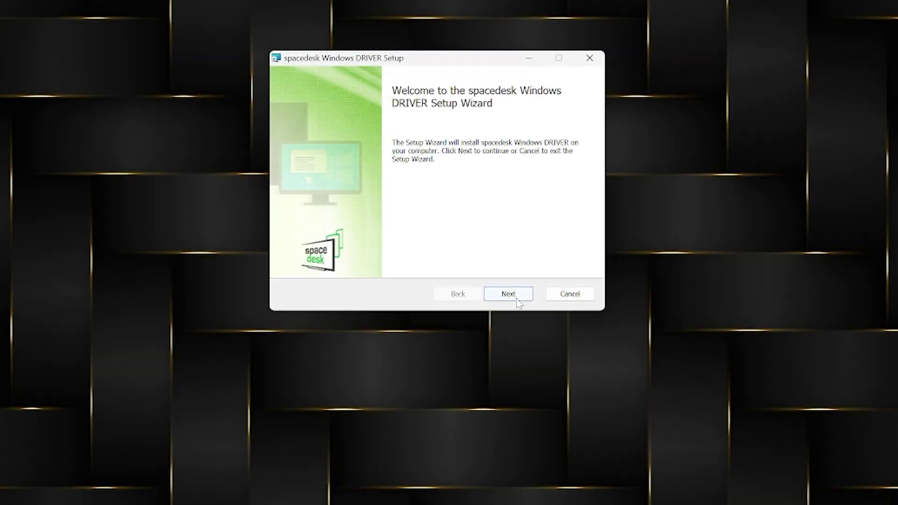
- Install the spacedesk driver after accepting the license, keeping the default folder and the firewall exception
{"action": "left_click", "coordinate": [514, 295]}
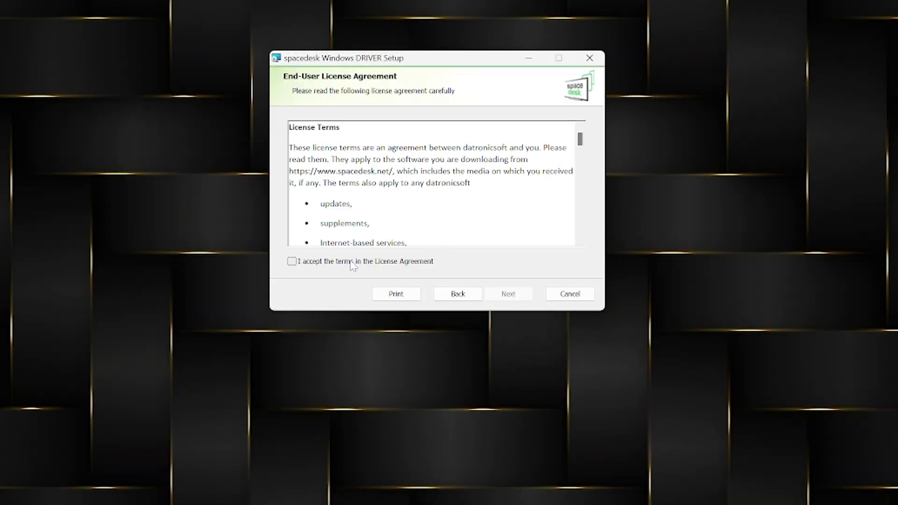
{"action": "left_click", "coordinate": [496, 297]}
{"action": "left_click", "coordinate": [509, 300]}
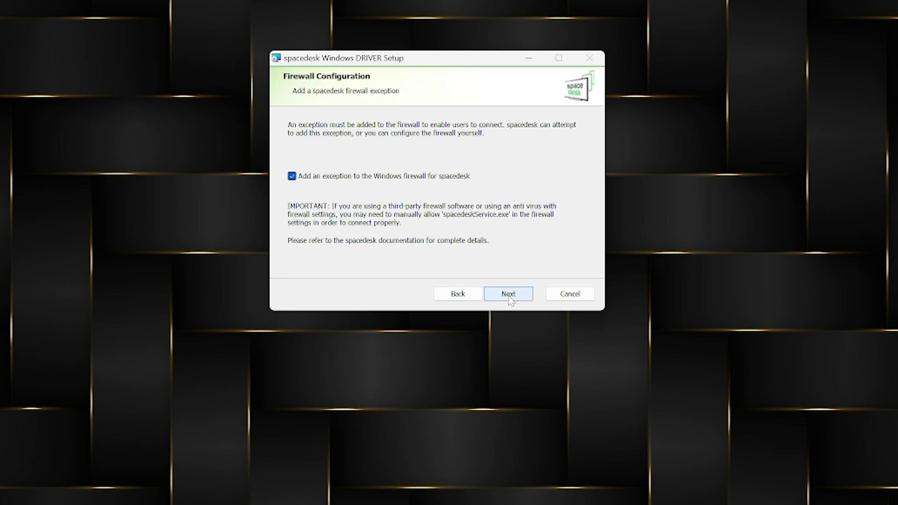
{"action": "left_click", "coordinate": [513, 290]}
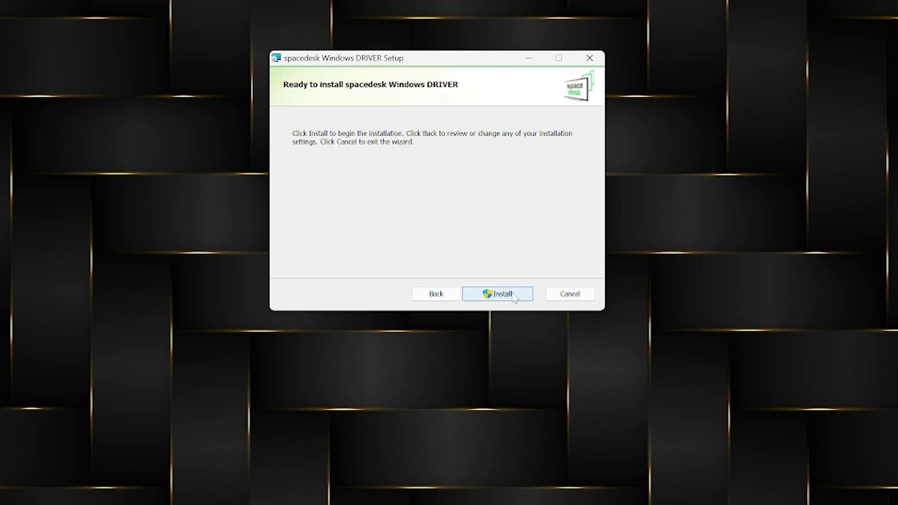
{"action": "left_click", "coordinate": [515, 296]}
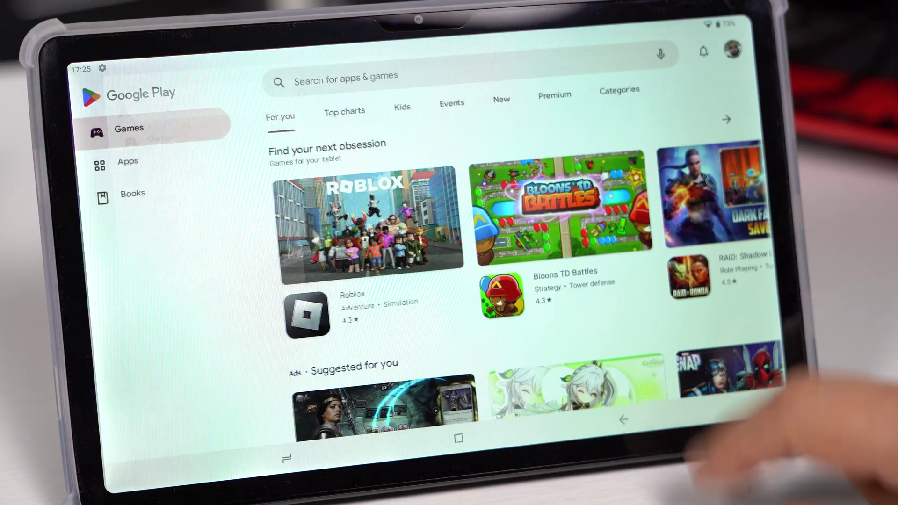
- Search Google Play for 'spacedesk' and install the spacedesk - display monitor app
{"action": "left_click", "coordinate": [514, 70]}
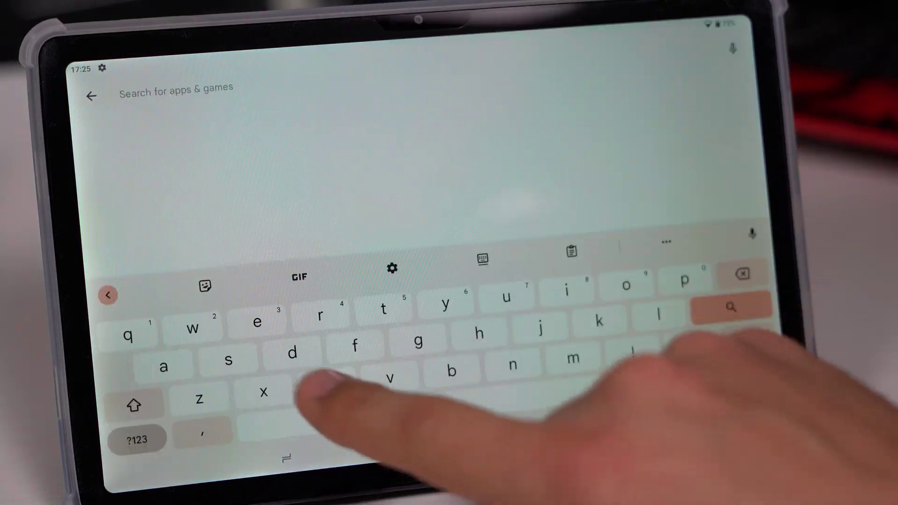
{"action": "type", "text": "sp"}
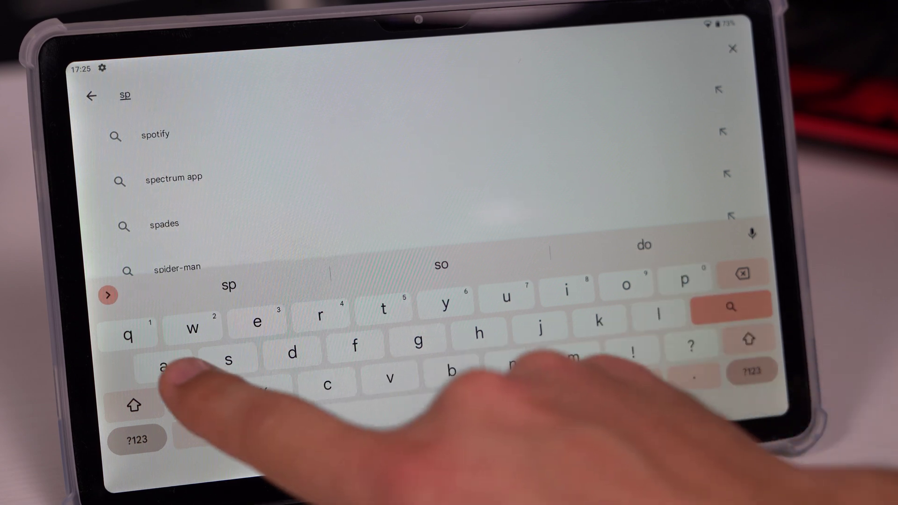
{"action": "type", "text": "ace"}
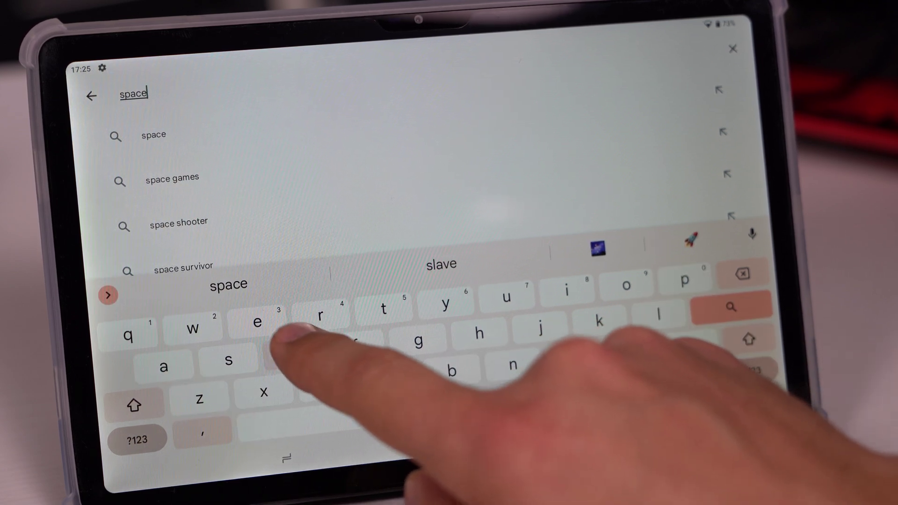
{"action": "type", "text": "desk"}
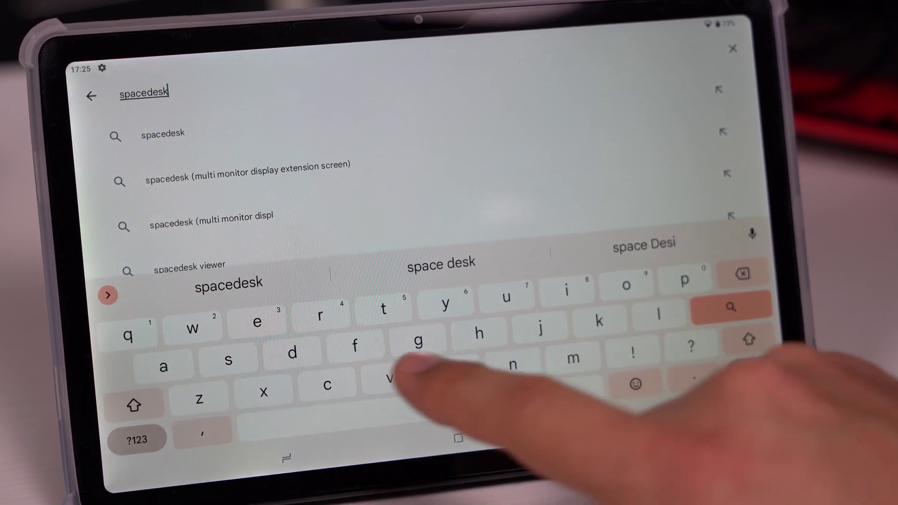
{"action": "left_click", "coordinate": [233, 134]}
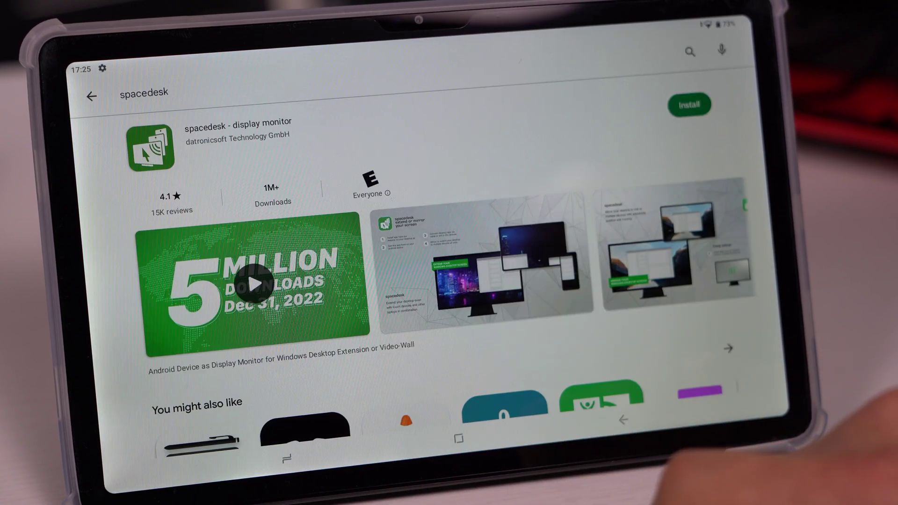
{"action": "left_click", "coordinate": [690, 104]}
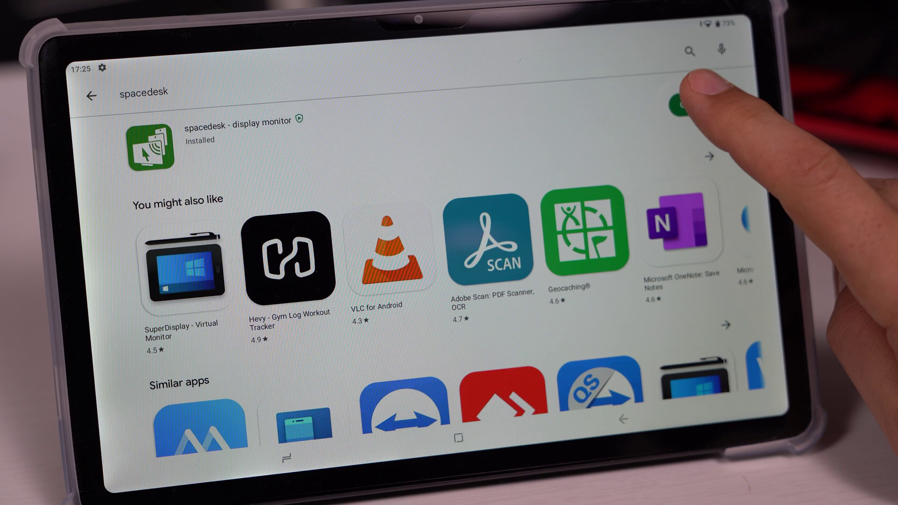
- Launch spacedesk Viewer, suppress its info message, and connect to the Windows 11 desktop full-screen
{"action": "left_click", "coordinate": [680, 106]}
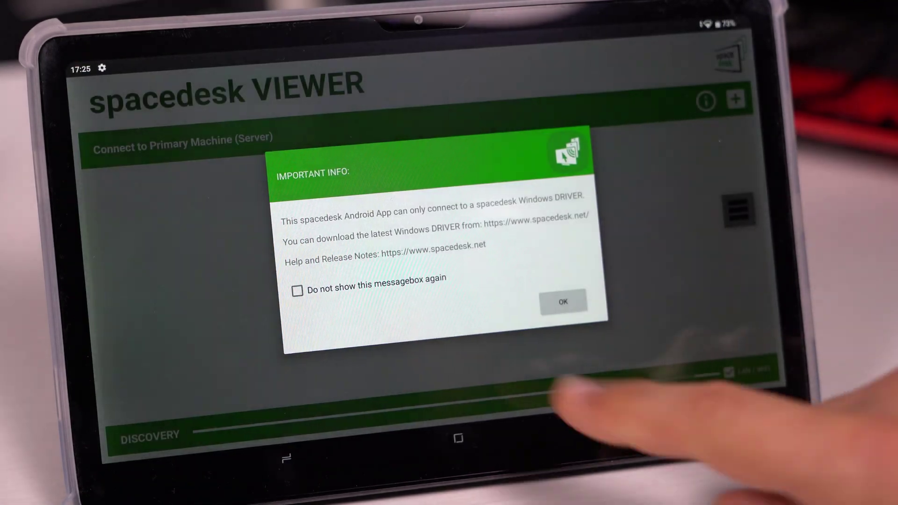
{"action": "left_click", "coordinate": [297, 291]}
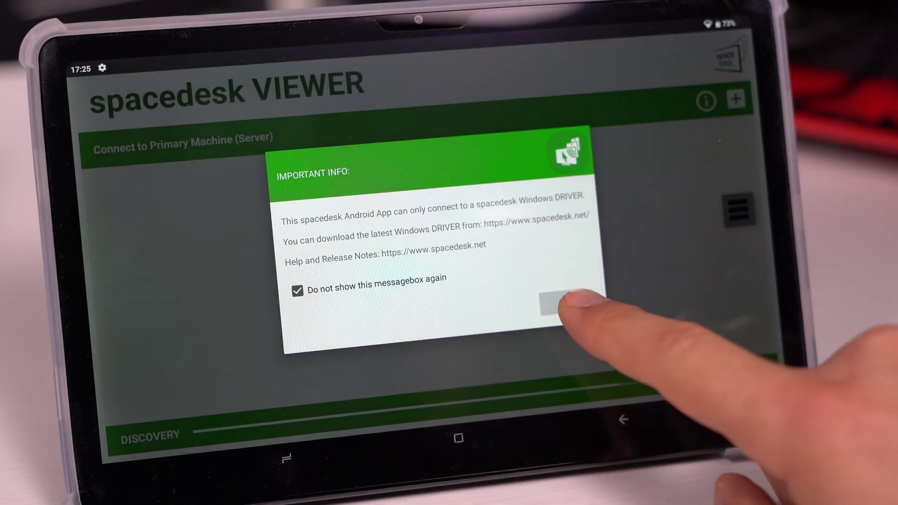
{"action": "left_click", "coordinate": [559, 303]}
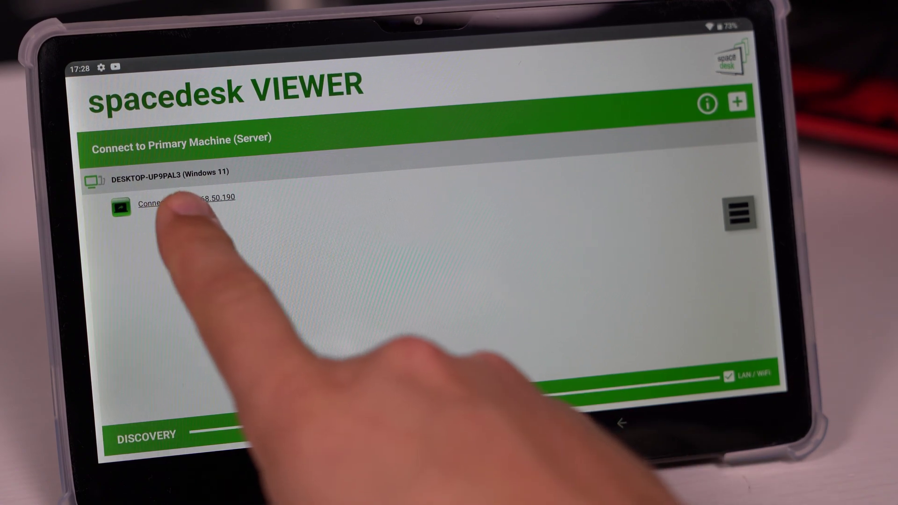
{"action": "left_click", "coordinate": [187, 202]}
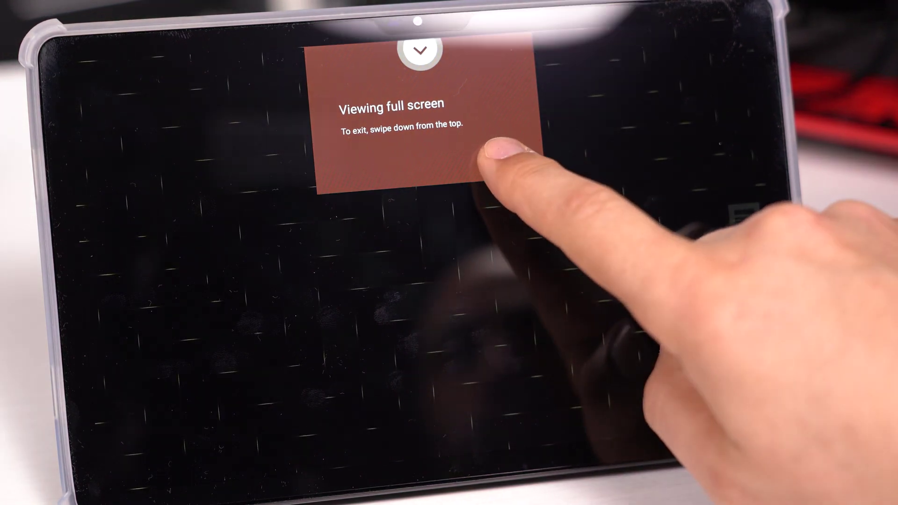
{"action": "left_click", "coordinate": [502, 149]}
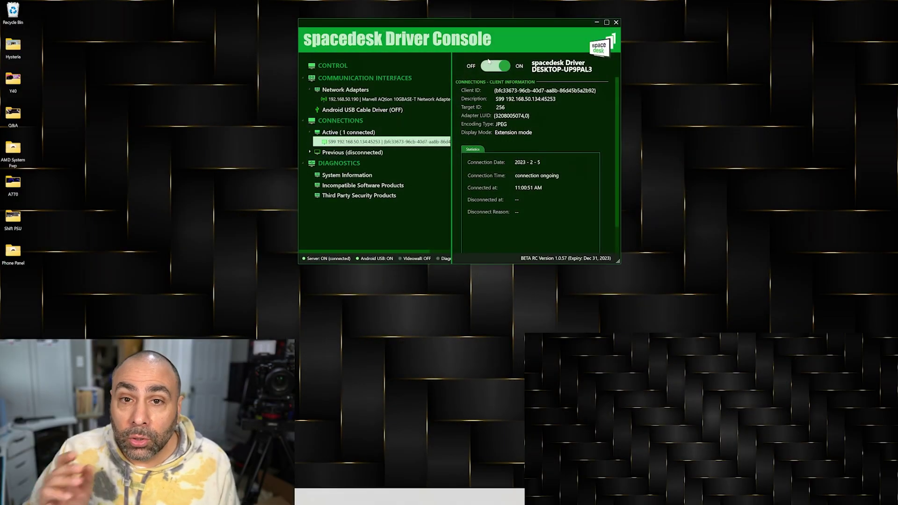
- Minimize the spacedesk Driver Console window
{"action": "left_click", "coordinate": [598, 24]}
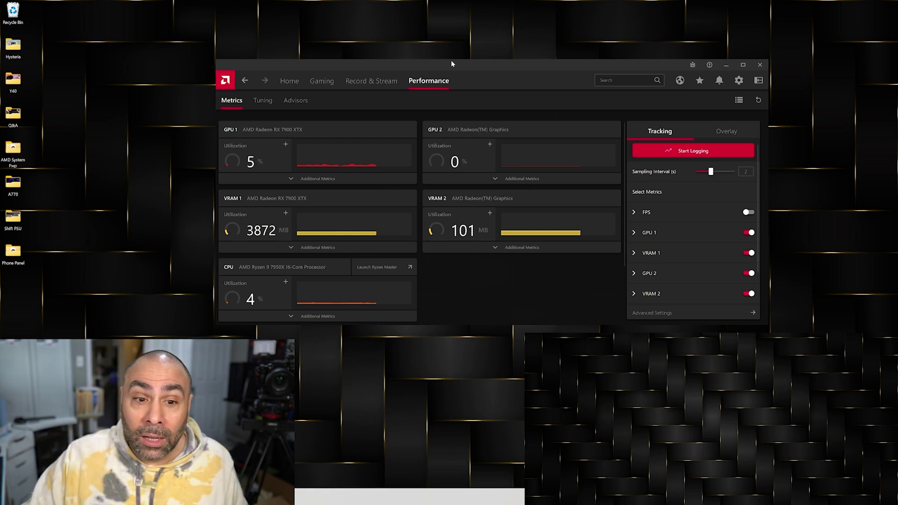
- Drag the Adrenalin Performance metrics window toward the lower right of the desktop
{"action": "mouse_move", "coordinate": [459, 60]}
{"action": "left_mouse_down"}
{"action": "mouse_move", "coordinate": [434, 10]}
{"action": "mouse_move", "coordinate": [459, 73]}
{"action": "mouse_move", "coordinate": [469, 65]}
{"action": "left_mouse_up"}
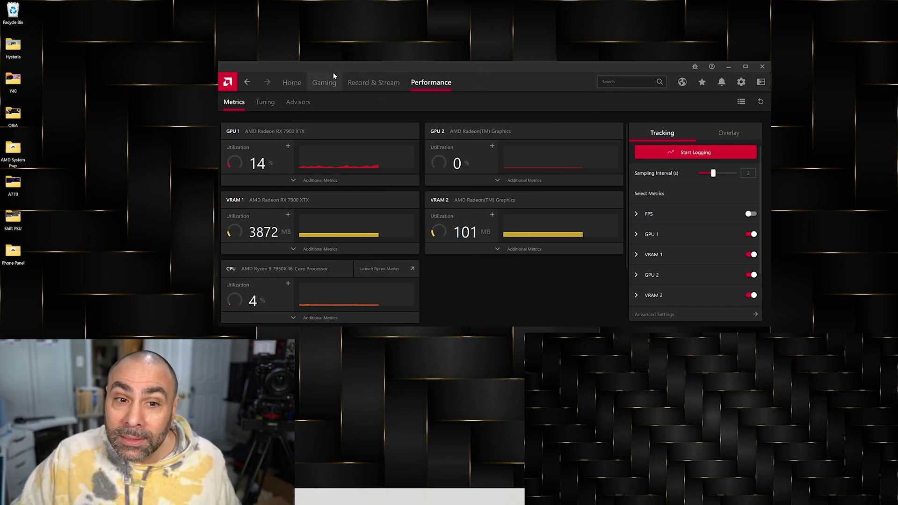
{"action": "left_click_drag", "start_coordinate": [333, 70], "coordinate": [603, 335]}
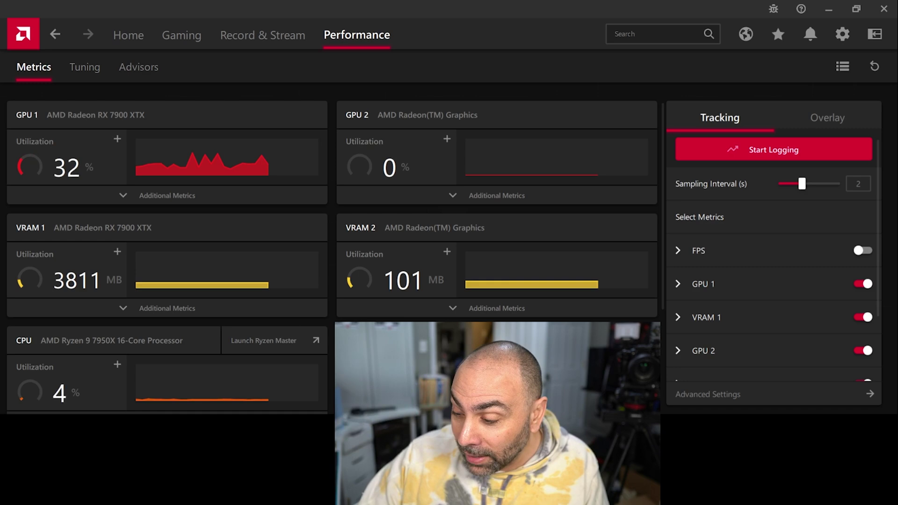
- Turn off GPU 1, VRAM 1 and GPU 2 tracking
{"action": "left_click", "coordinate": [862, 284]}
{"action": "left_click", "coordinate": [860, 314]}
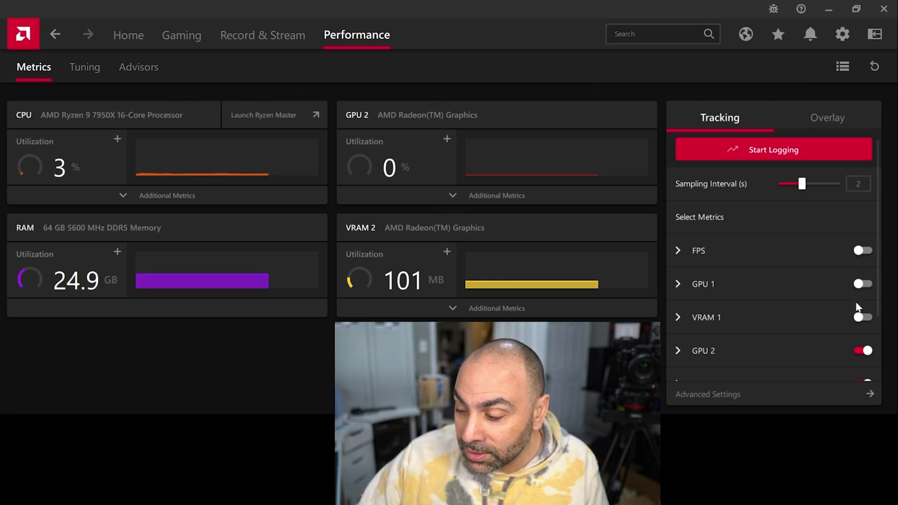
{"action": "left_click", "coordinate": [863, 350]}
- Turn GPU 2, VRAM 1, GPU 1 and FPS tracking back on
{"action": "left_click", "coordinate": [866, 352]}
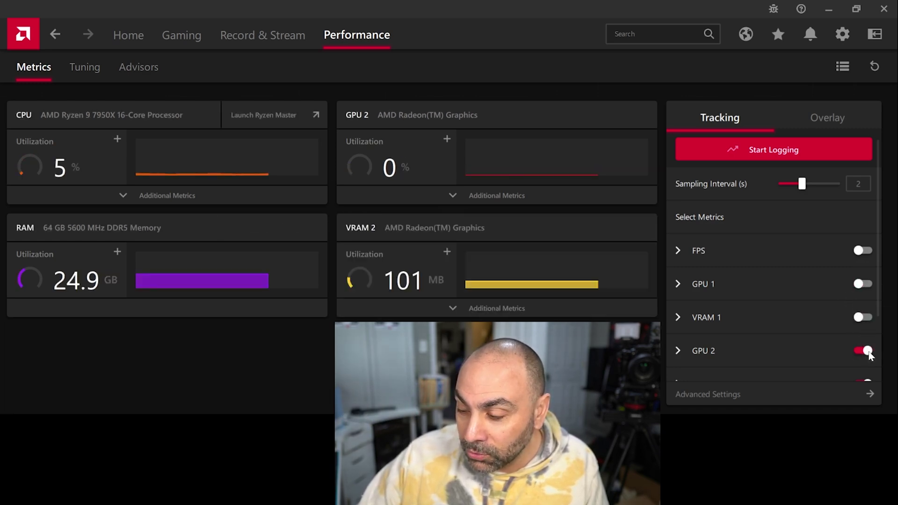
{"action": "left_click", "coordinate": [862, 318]}
{"action": "left_click", "coordinate": [862, 284]}
{"action": "left_click", "coordinate": [864, 252]}
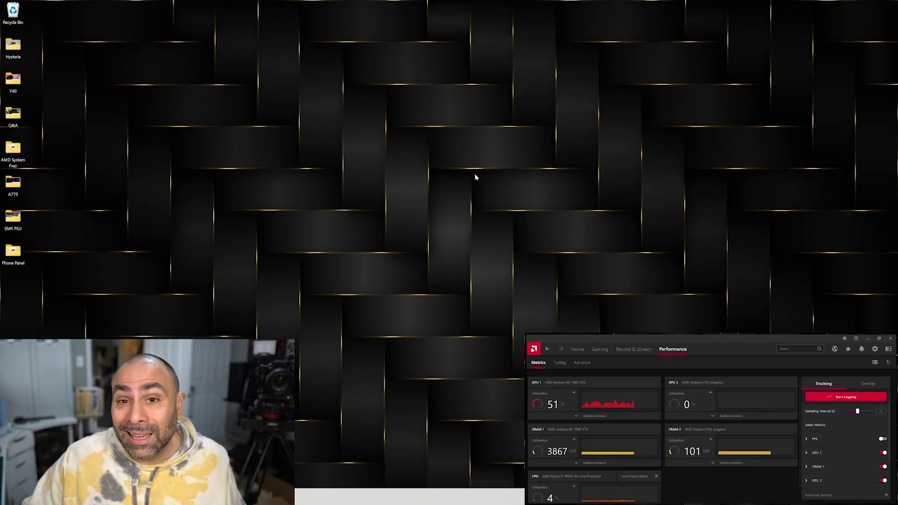
{"action": "right_click", "coordinate": [443, 149]}
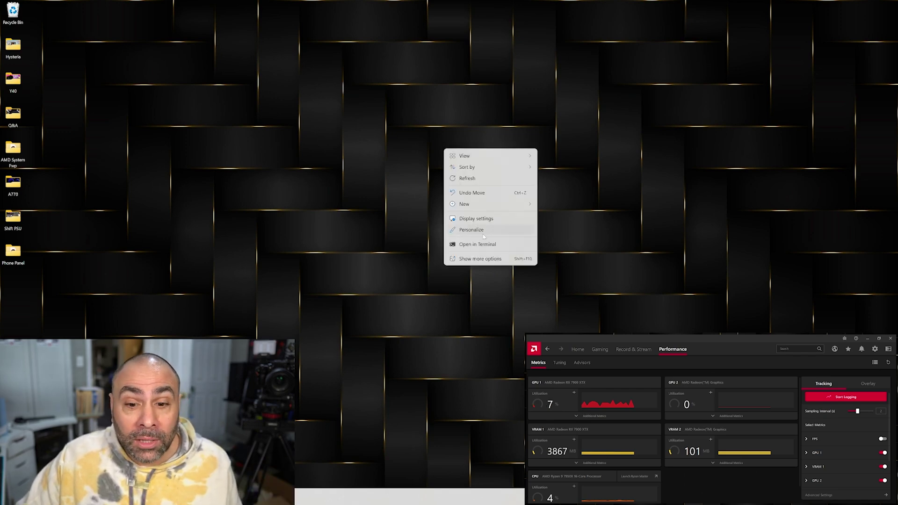
{"action": "left_click", "coordinate": [484, 219]}
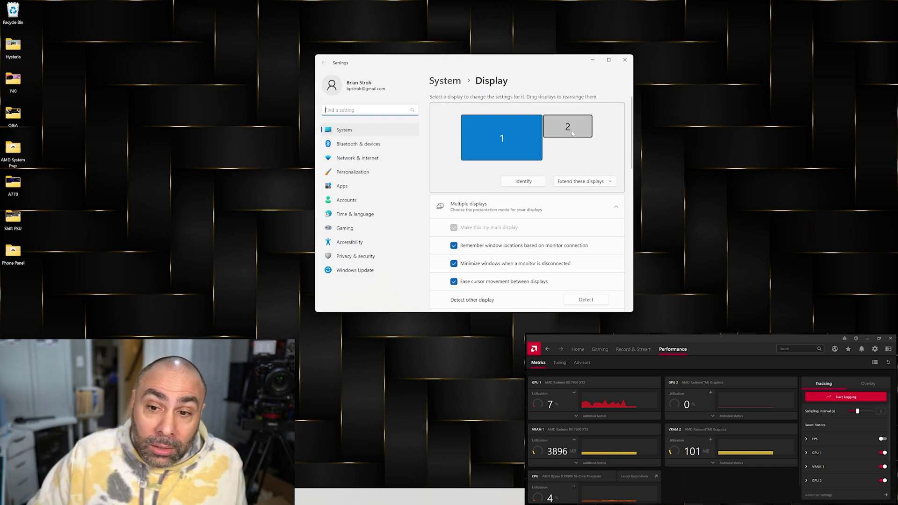
{"action": "left_click", "coordinate": [572, 133]}
{"action": "scroll", "coordinate": [613, 197], "scroll_direction": "down", "scroll_amount": 6}
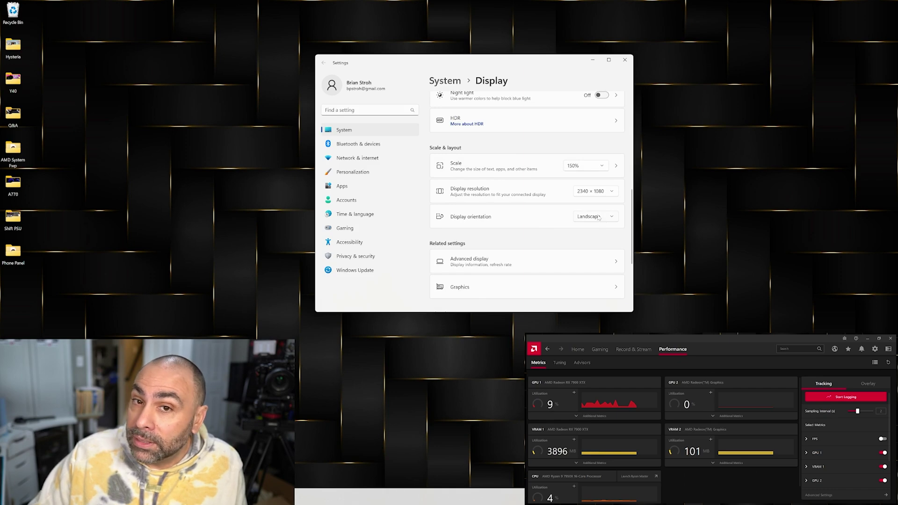
{"action": "key", "text": "alt+F4"}
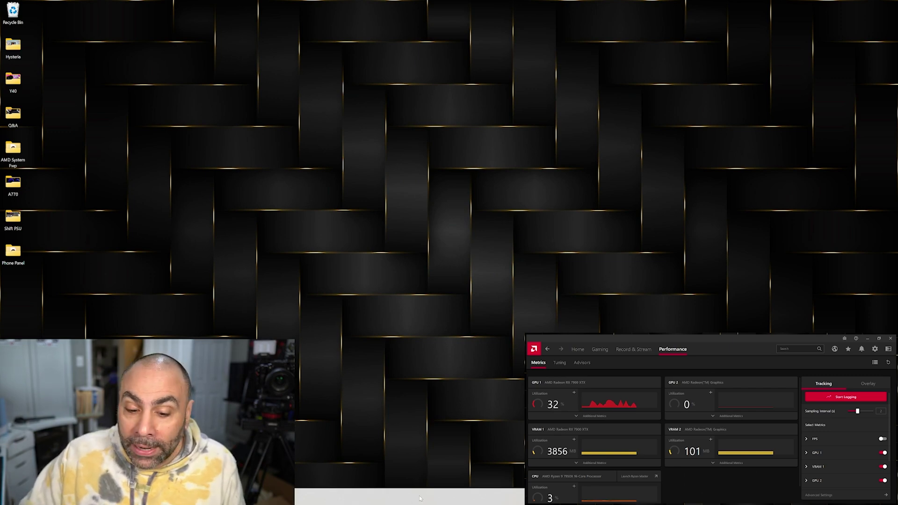
- Open Taskbar settings from the taskbar menu and expand Taskbar behaviors
{"action": "right_click", "coordinate": [448, 498]}
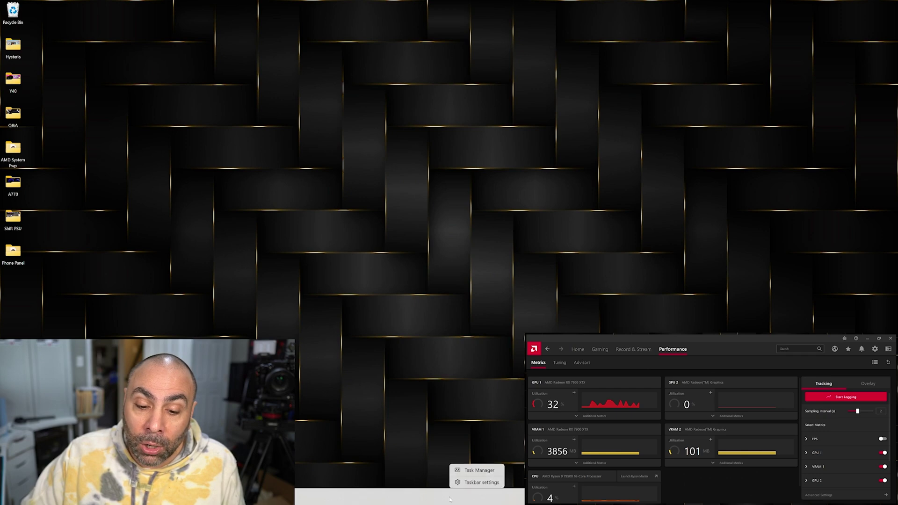
{"action": "left_click", "coordinate": [474, 482]}
{"action": "scroll", "coordinate": [544, 246], "scroll_direction": "down", "scroll_amount": 2}
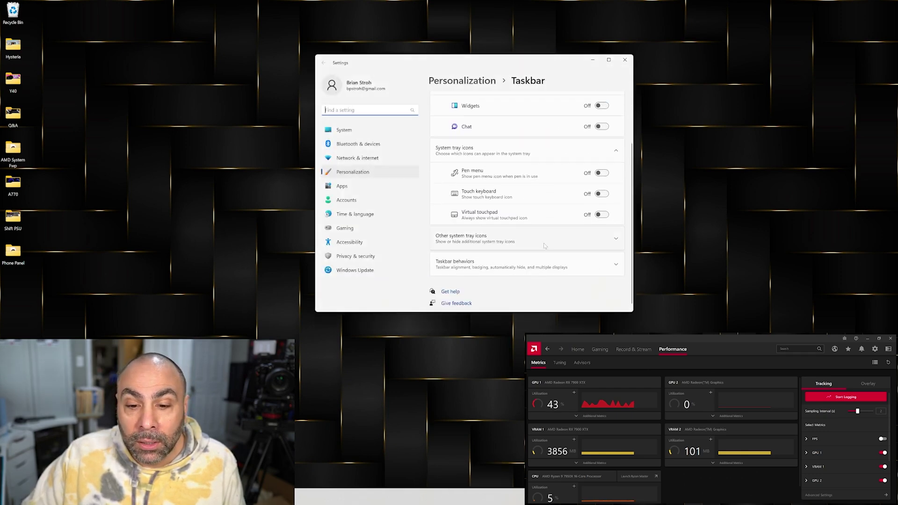
{"action": "left_click", "coordinate": [518, 264]}
{"action": "scroll", "coordinate": [516, 251], "scroll_direction": "down", "scroll_amount": 3}
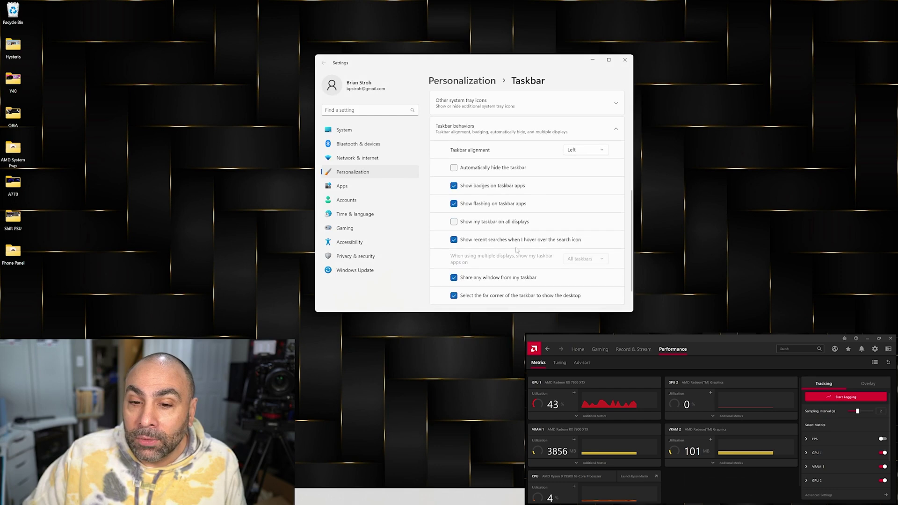
{"action": "scroll", "coordinate": [516, 250], "scroll_direction": "down", "scroll_amount": 1}
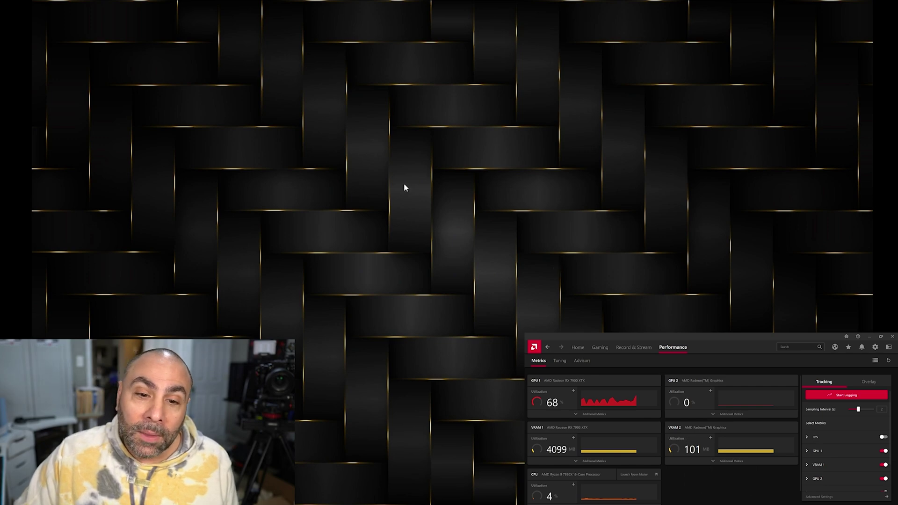
- Open Display settings and rearrange the display tiles into the order 1, 3, 2
{"action": "right_click", "coordinate": [447, 154]}
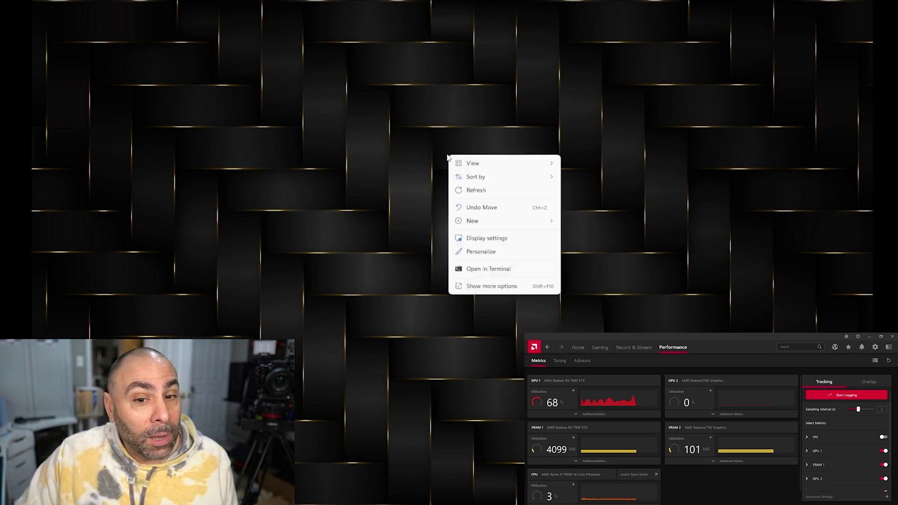
{"action": "left_click", "coordinate": [498, 238]}
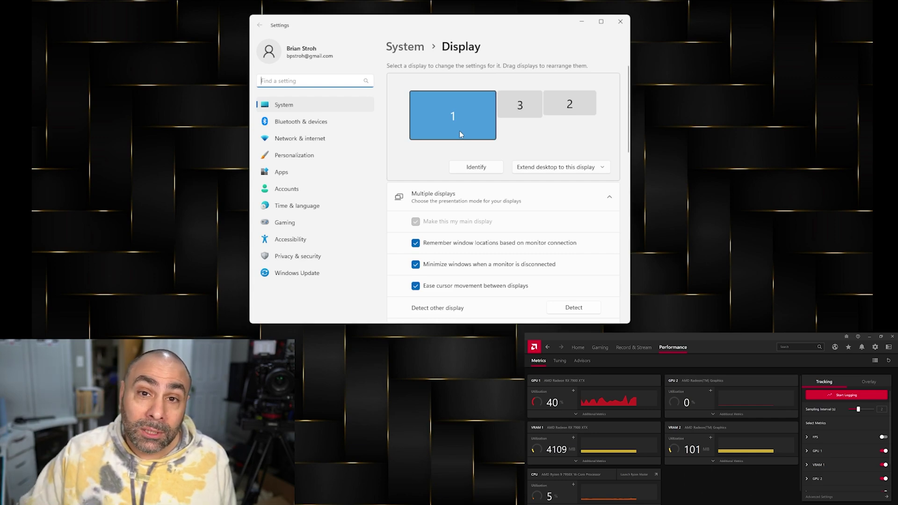
{"action": "left_click_drag", "start_coordinate": [555, 108], "coordinate": [549, 128]}
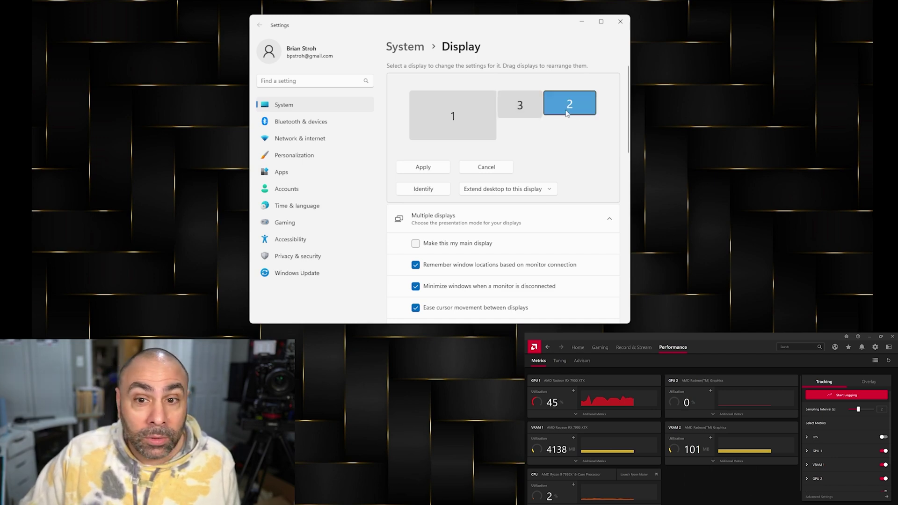
{"action": "left_click_drag", "start_coordinate": [572, 103], "coordinate": [496, 105]}
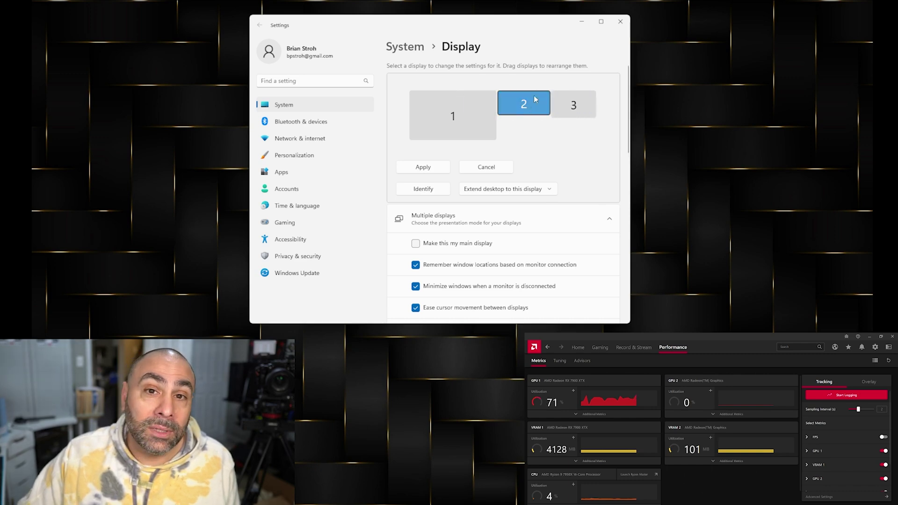
{"action": "left_click_drag", "start_coordinate": [573, 112], "coordinate": [524, 114]}
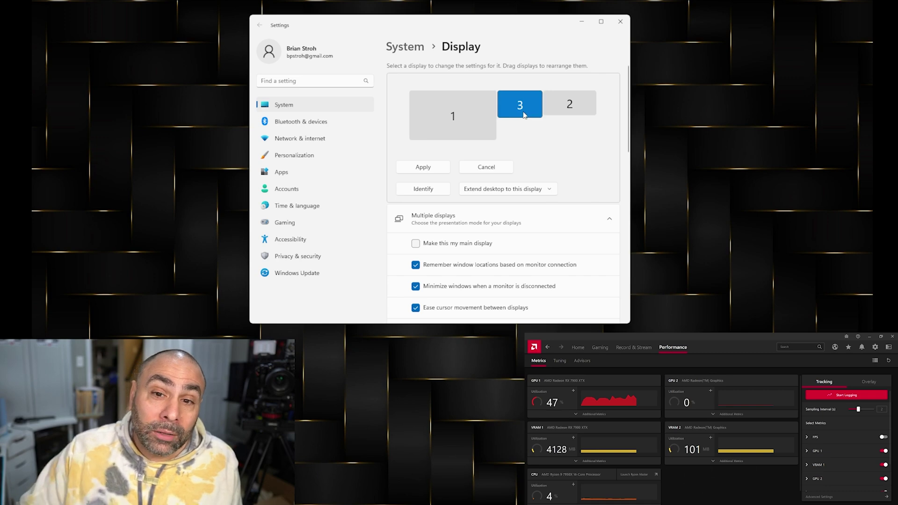
- Scroll to display 3's Scale & layout section, showing 100% scale and 2000 × 1200 resolution
{"action": "scroll", "coordinate": [570, 162], "scroll_direction": "down", "scroll_amount": 4}
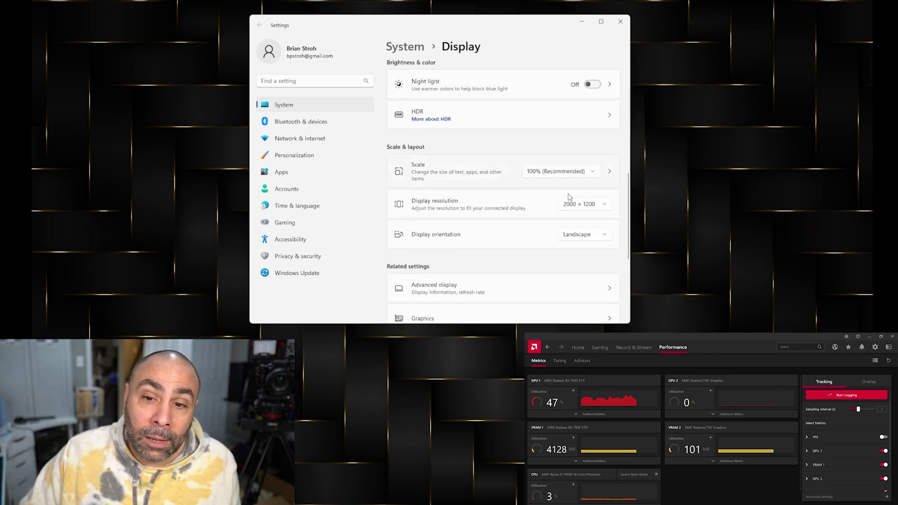